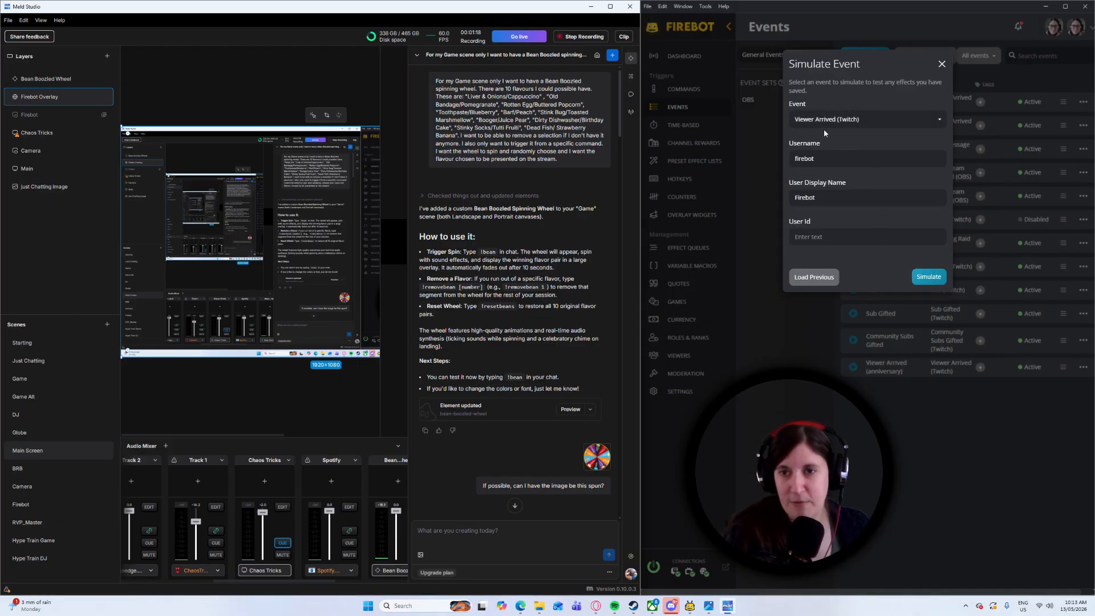
Simulate the Viewer Arrived (Twitch) event for the username firebot, and send !bean as Streamer in the dashboard chat
left_click(928, 277)
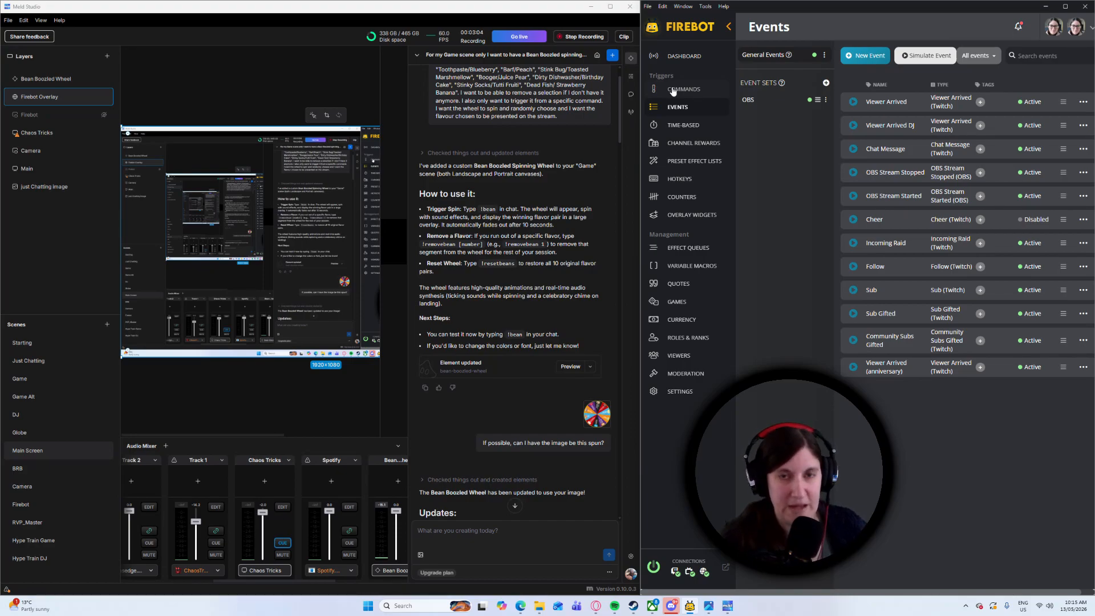
left_click(676, 57)
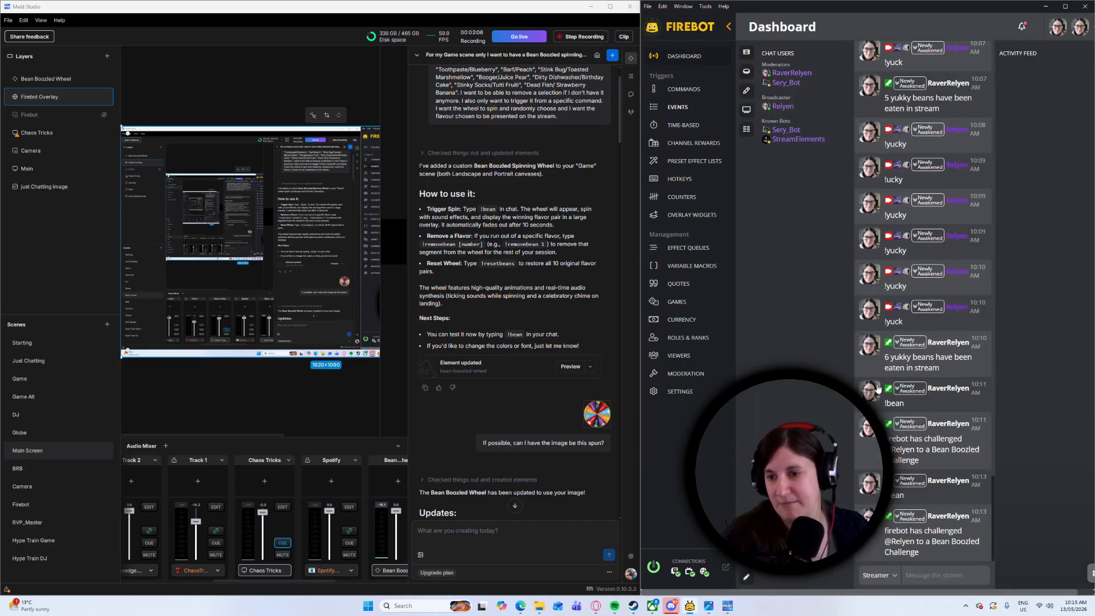
type("!")
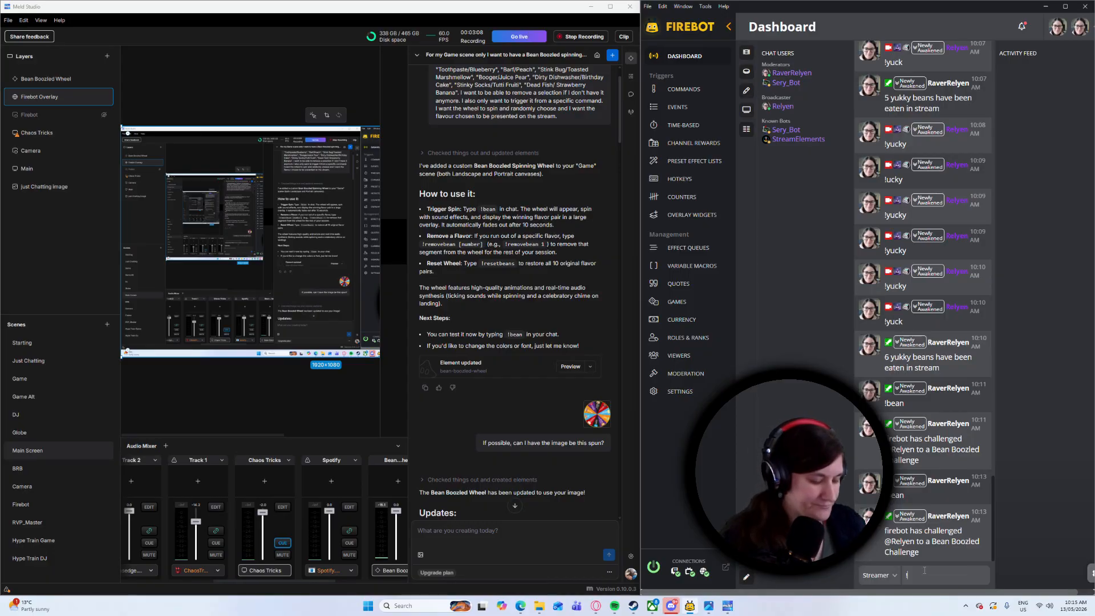
type("bean")
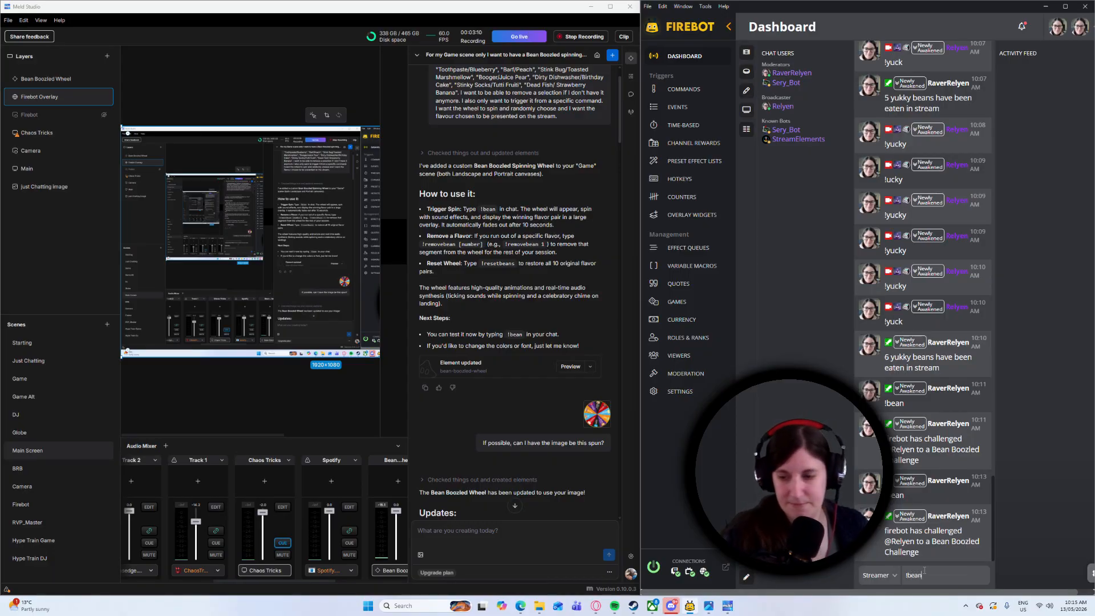
key("Return")
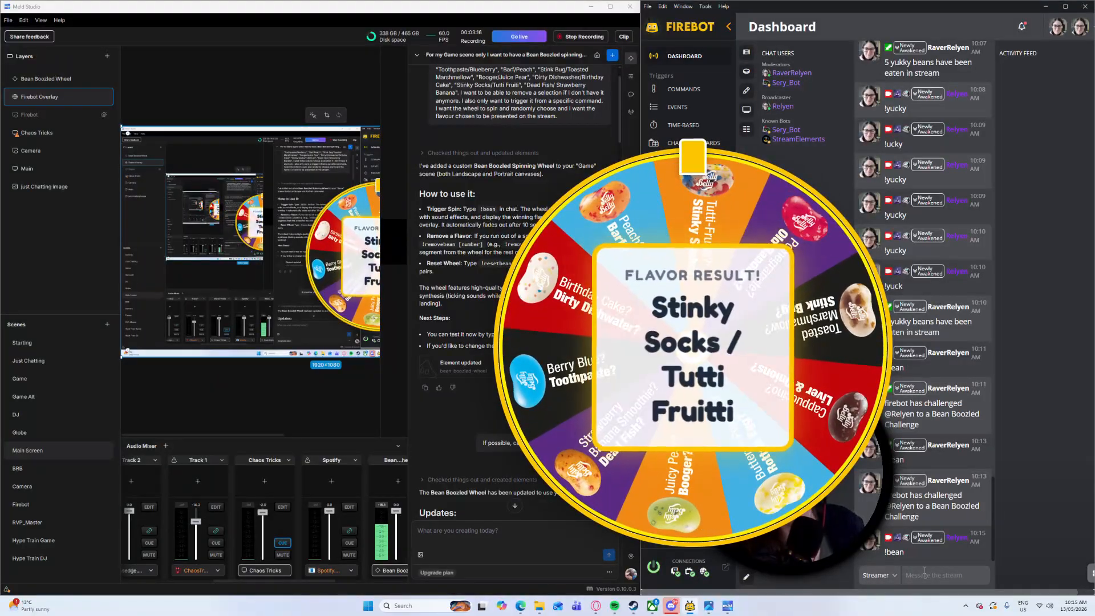
Send the !bean command in the stream chat two more times to spin the wheel again
type("!bean")
key("Return")
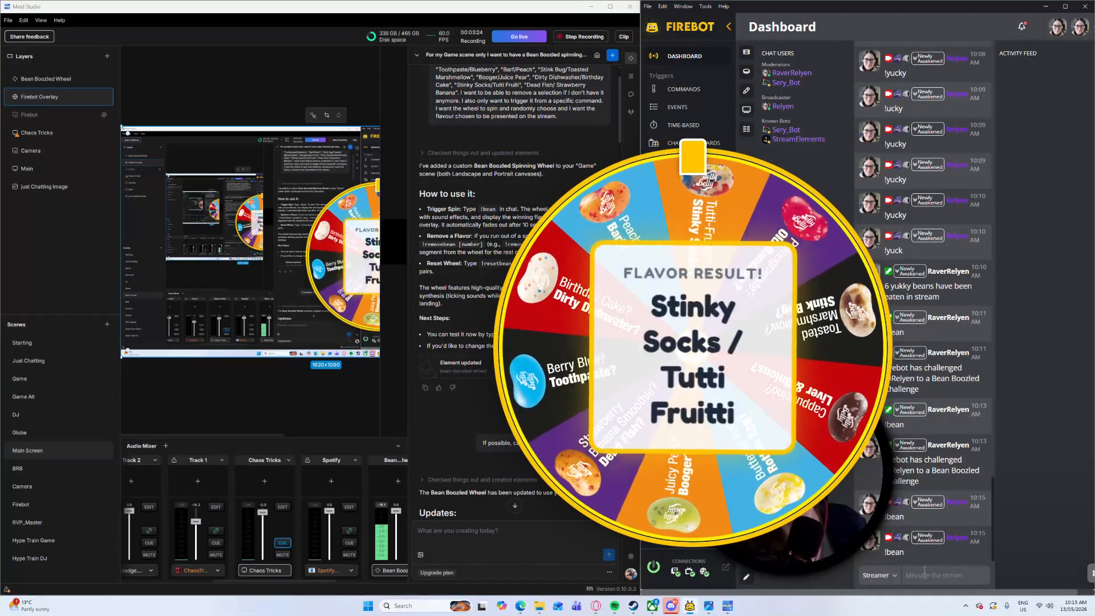
type("!bean")
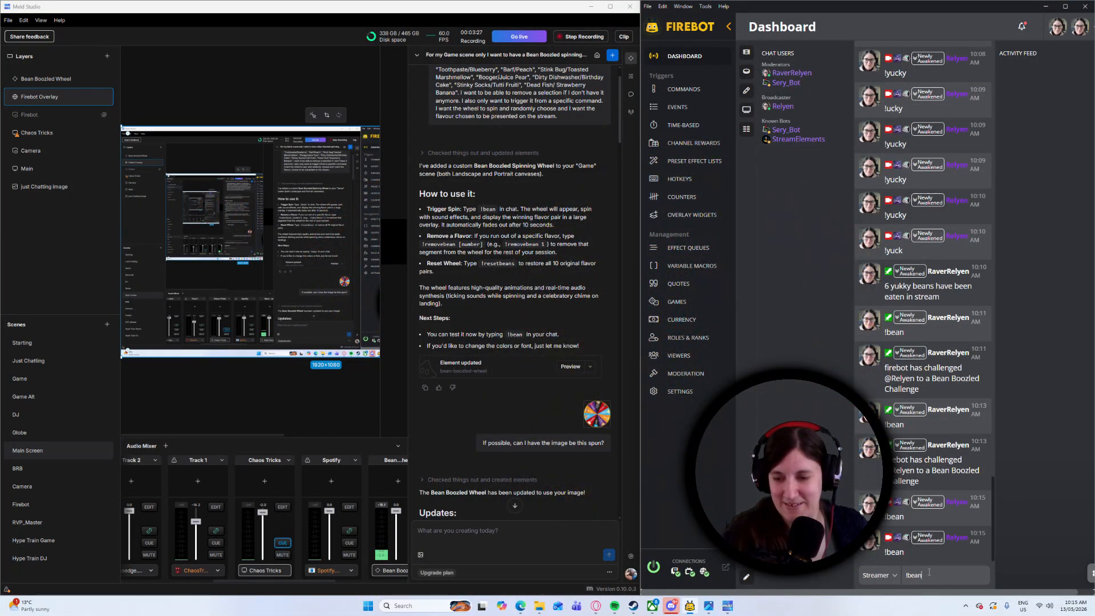
key("Return")
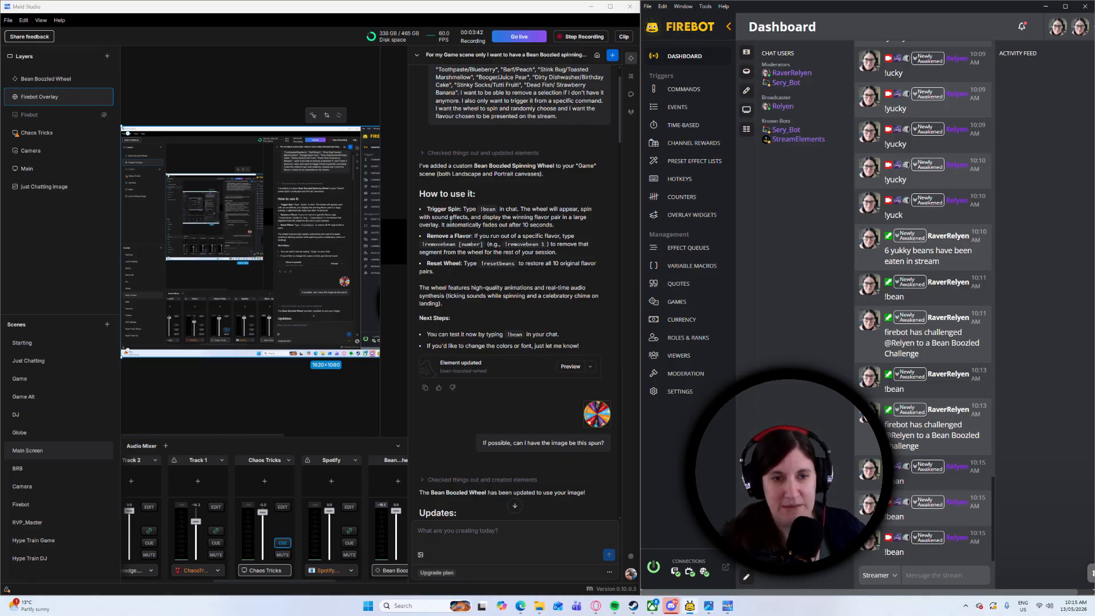
Read the wheel's chat instructions for triggering a spin, removing a flavor and resetting, plus the flavor index for !removebean
left_click_drag(443, 209, 513, 211)
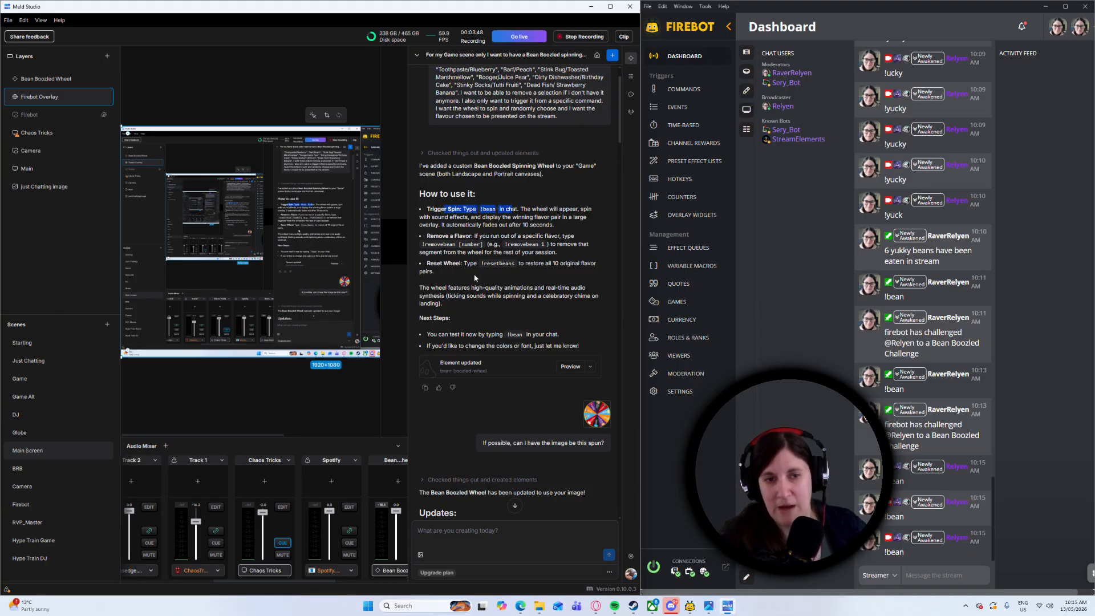
left_click_drag(426, 235, 488, 247)
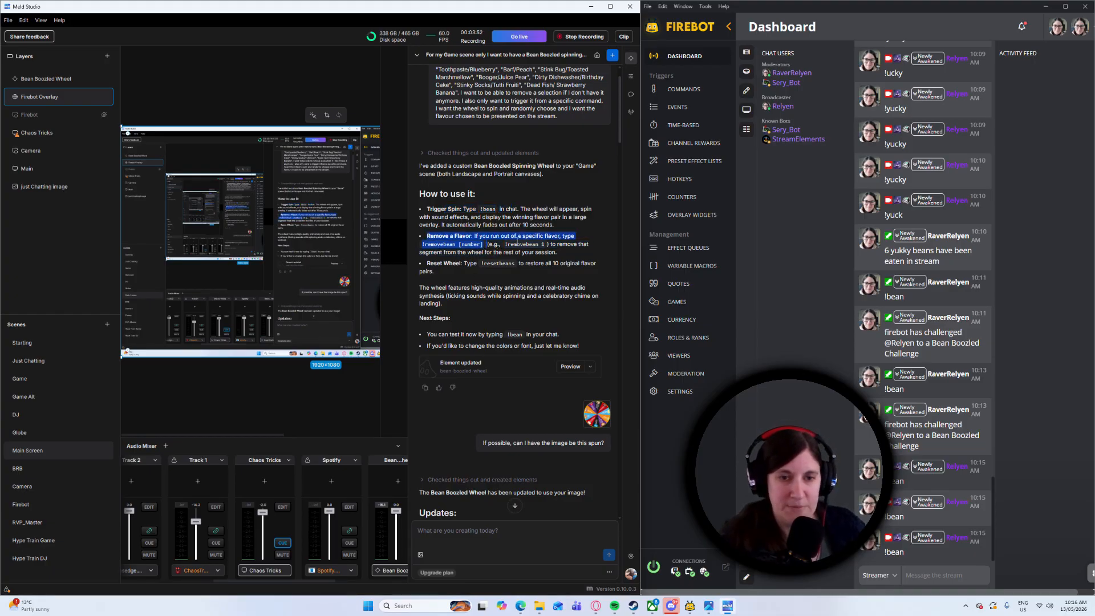
left_click_drag(481, 264, 530, 268)
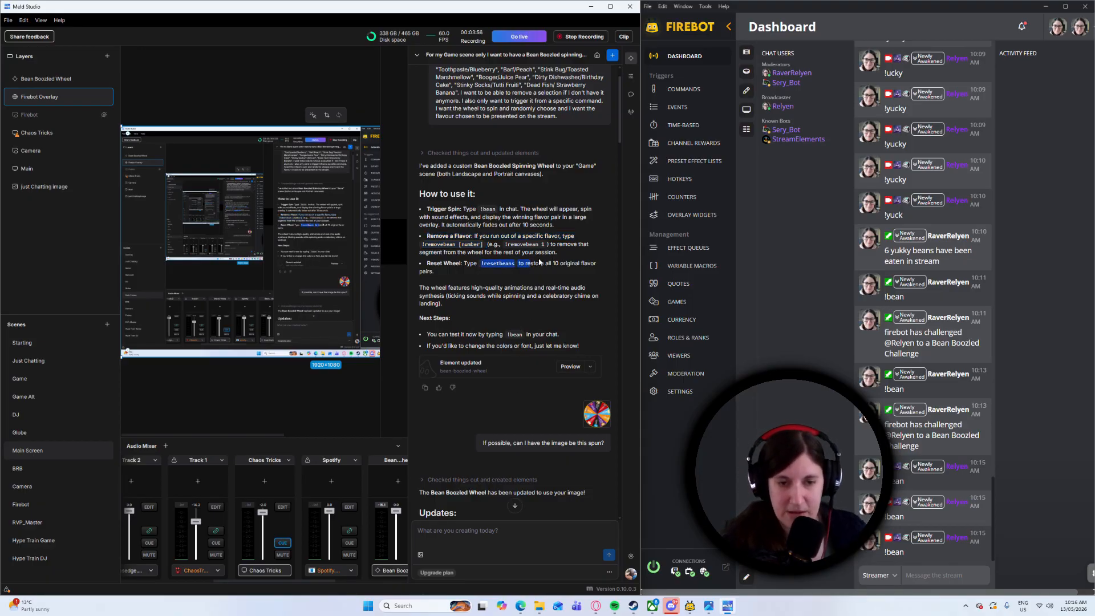
scroll(539, 261, "down", 5)
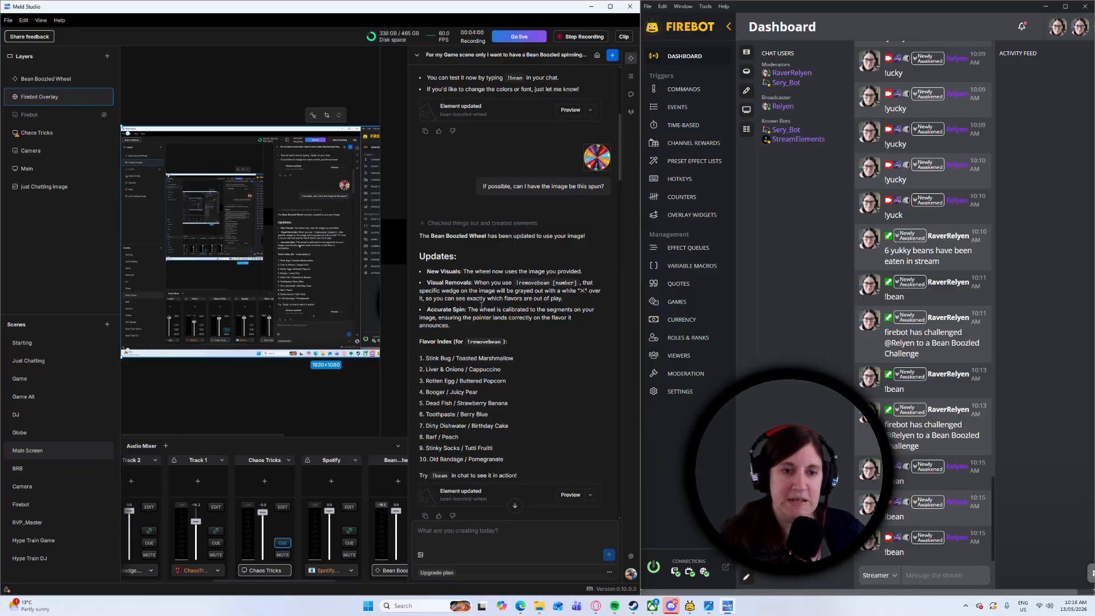
scroll(514, 308, "down", 2)
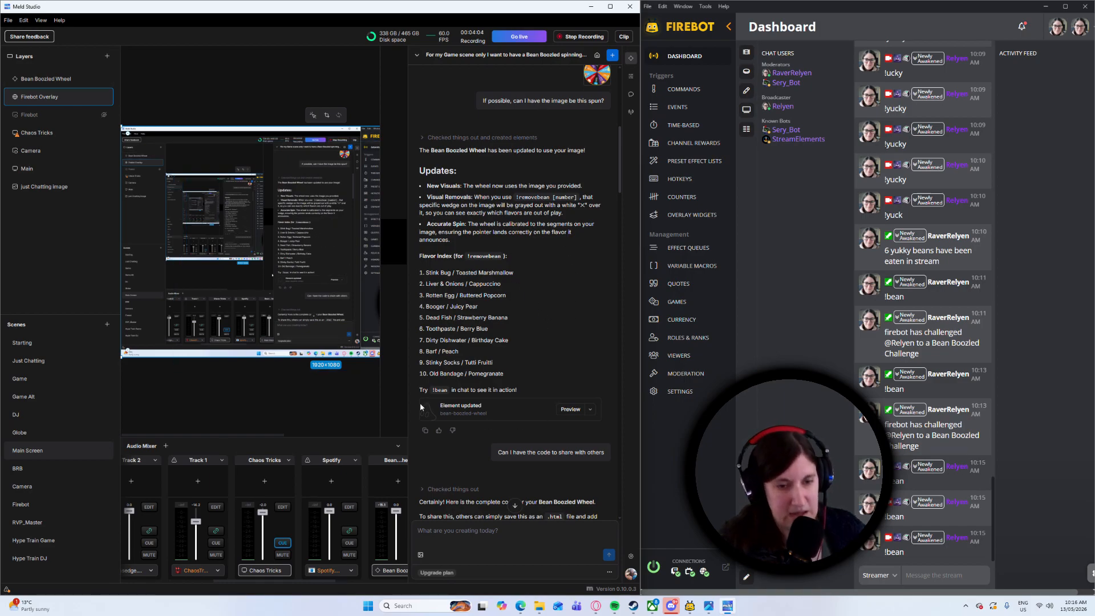
Copy the Bean Boozled Wheel layer of the Main Screen scene
left_click(57, 80)
right_click(47, 83)
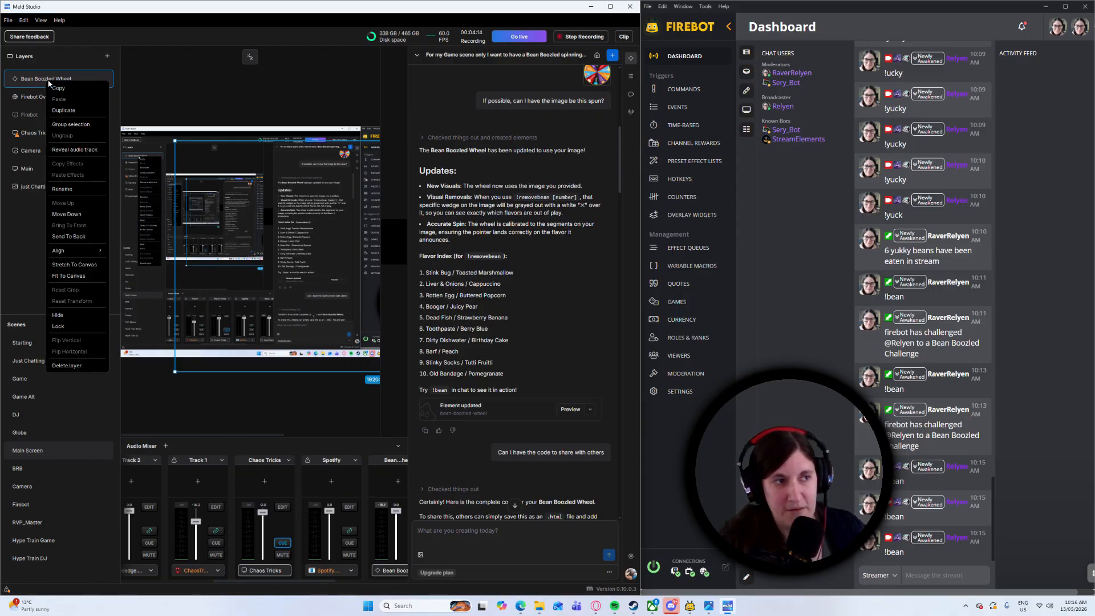
left_click(63, 91)
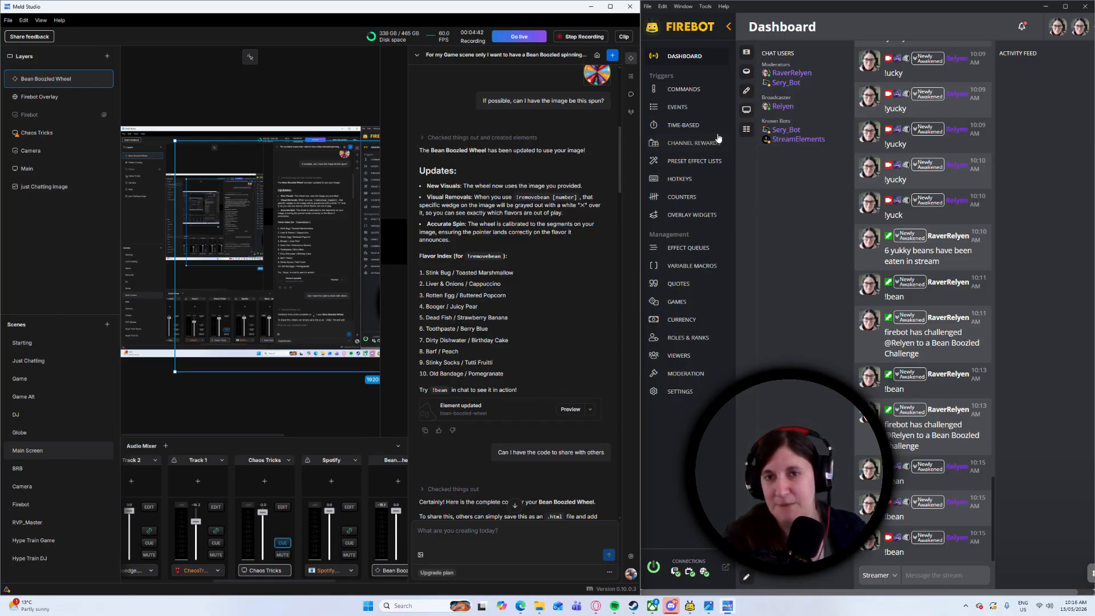
Look over the list of recent AI chats and close it again
left_click(415, 54)
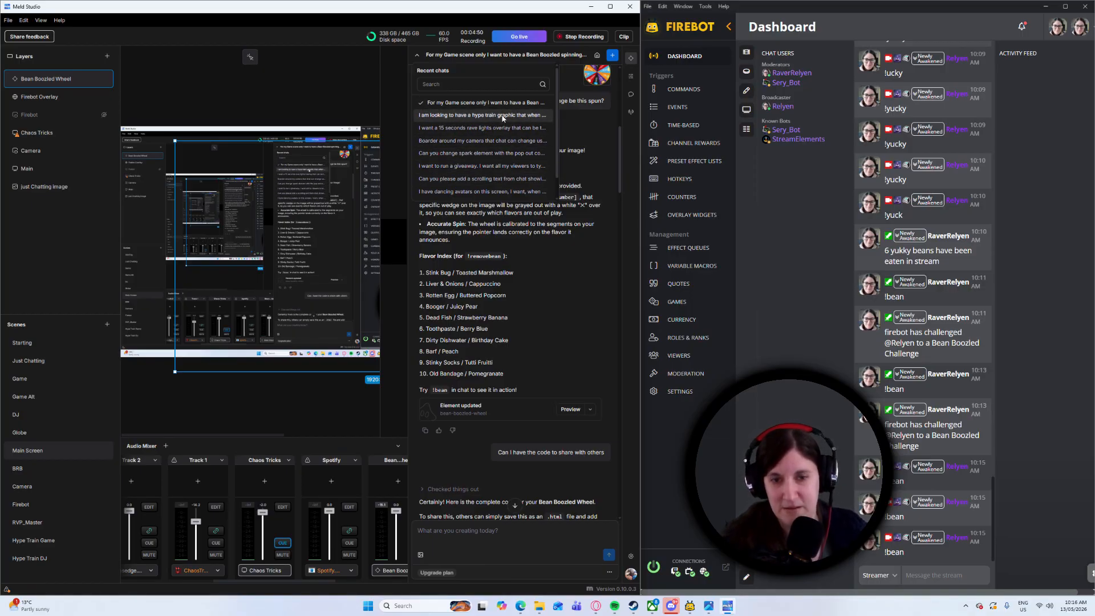
left_click(595, 287)
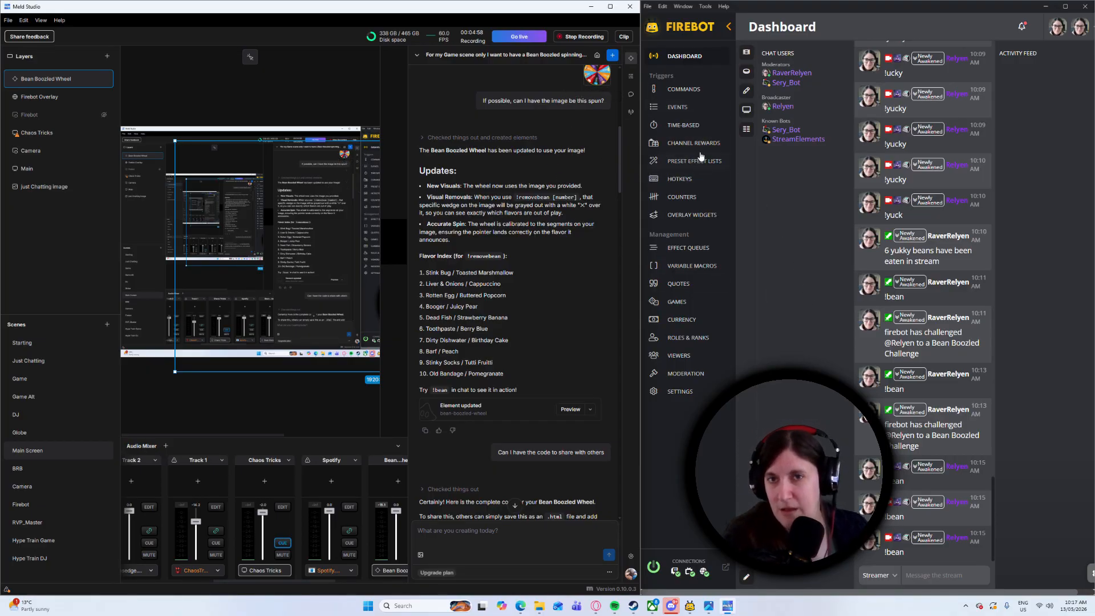
Review the Viewer Arrived (anniversary) event in Firebot, checking its filters and both Chat effect messages, and save it
left_click(680, 108)
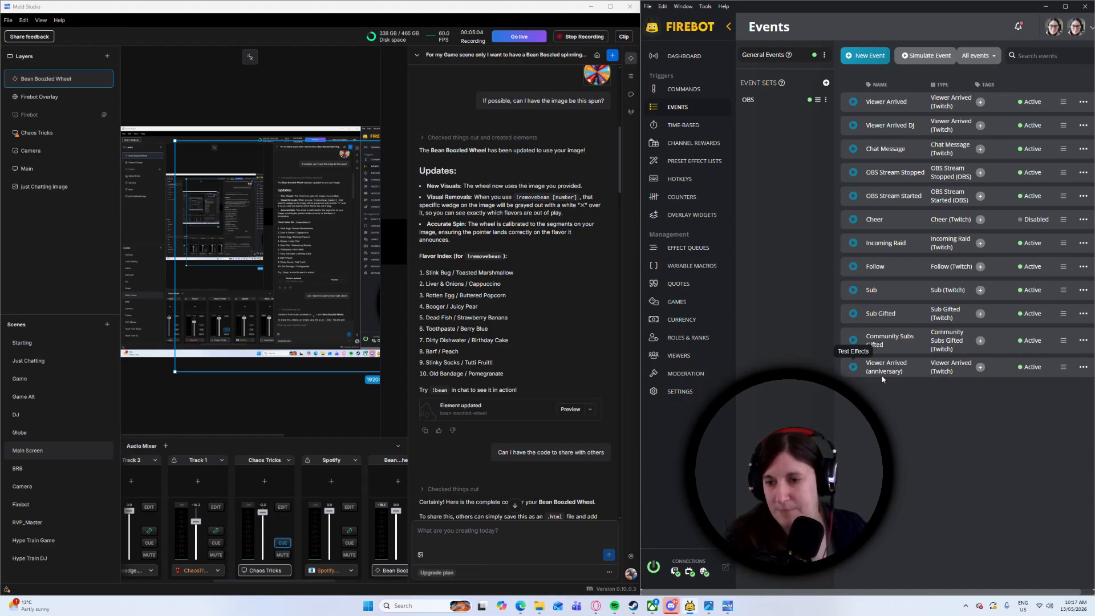
left_click(1083, 367)
left_click(1043, 381)
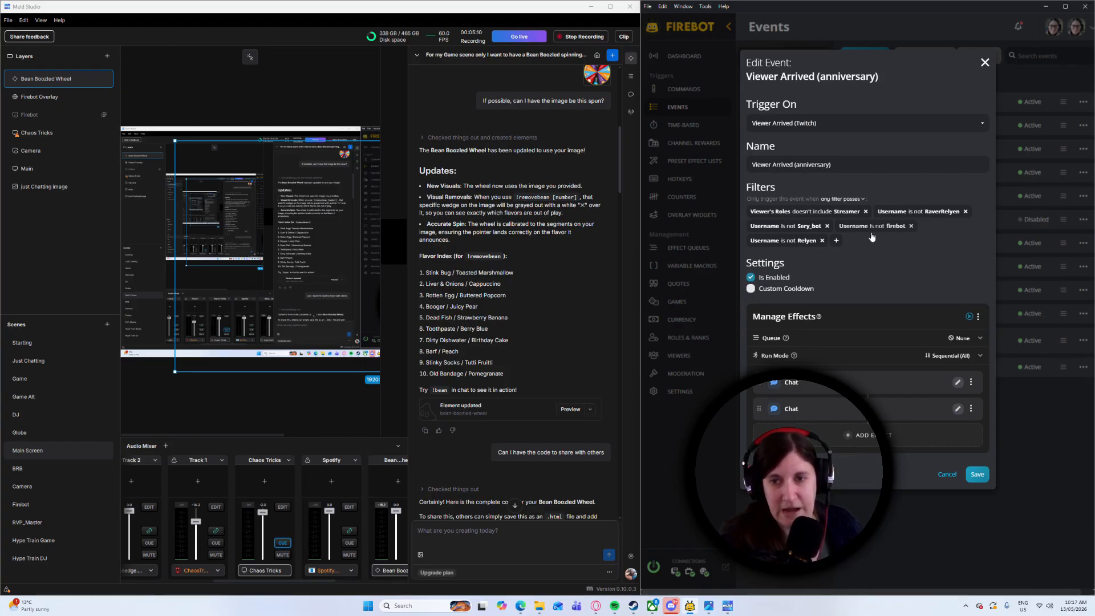
left_click(957, 383)
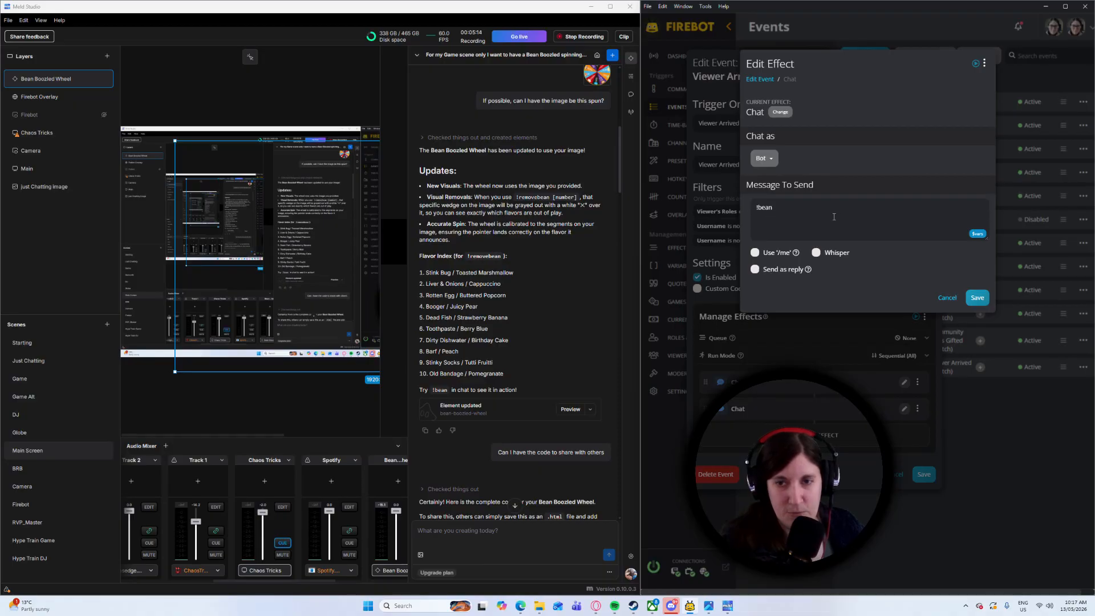
left_click(976, 297)
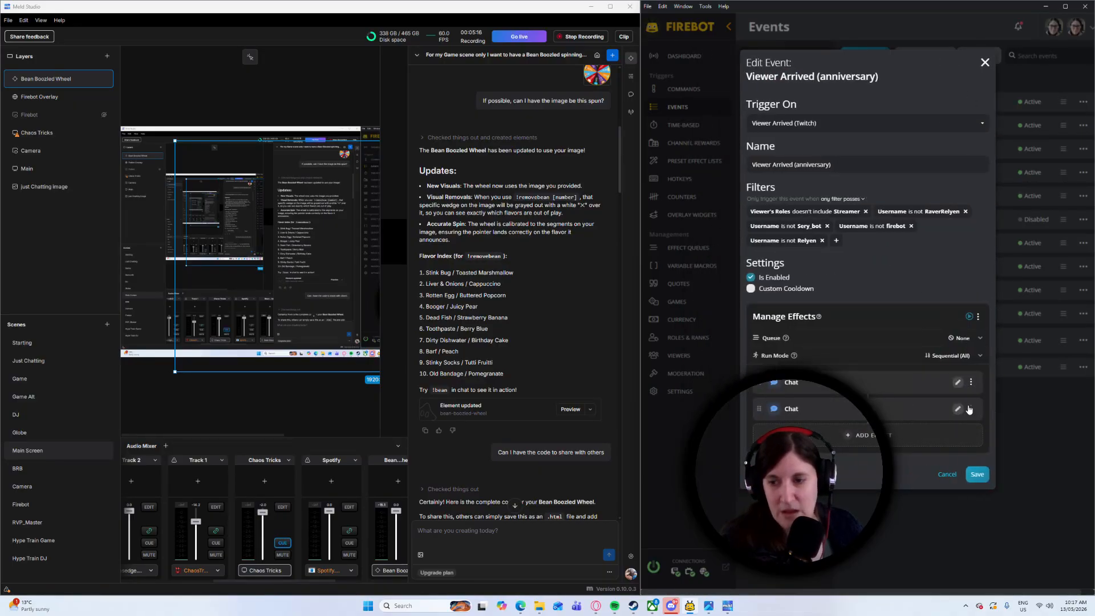
left_click(960, 409)
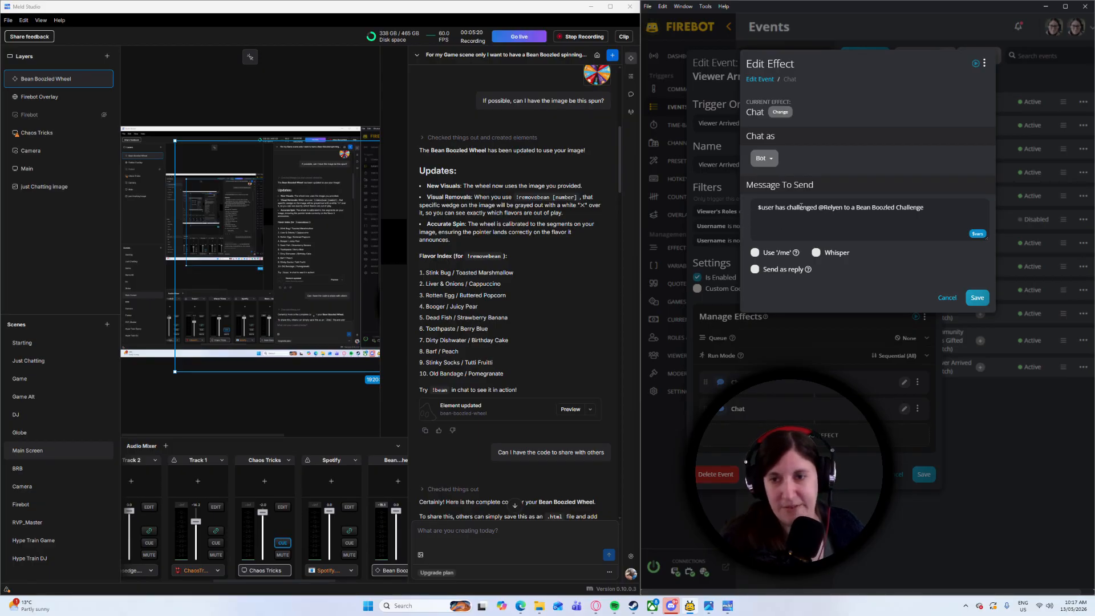
left_click(984, 299)
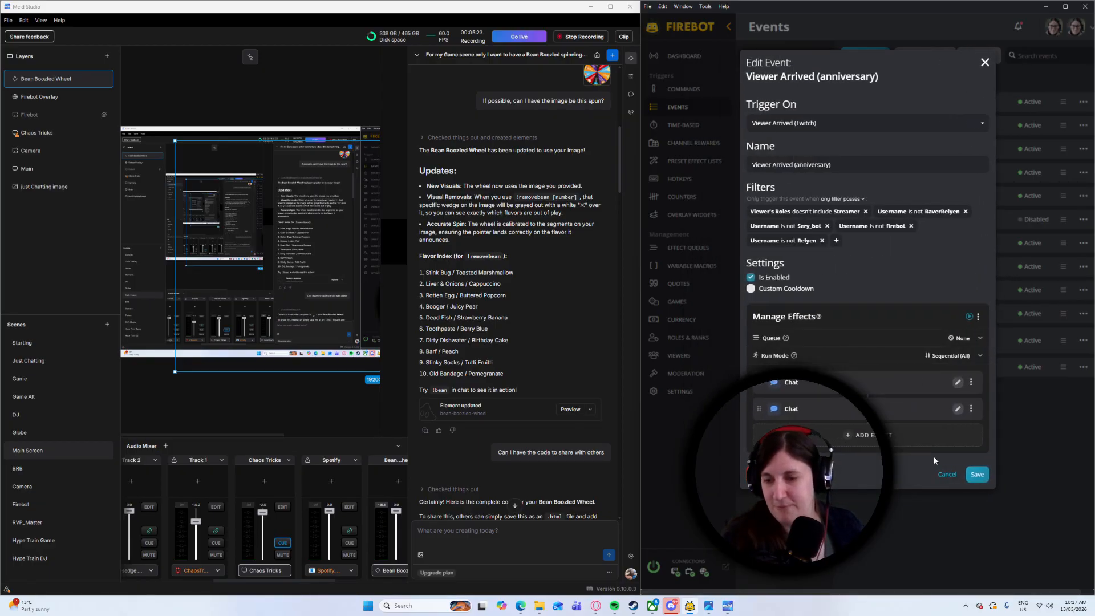
left_click(977, 475)
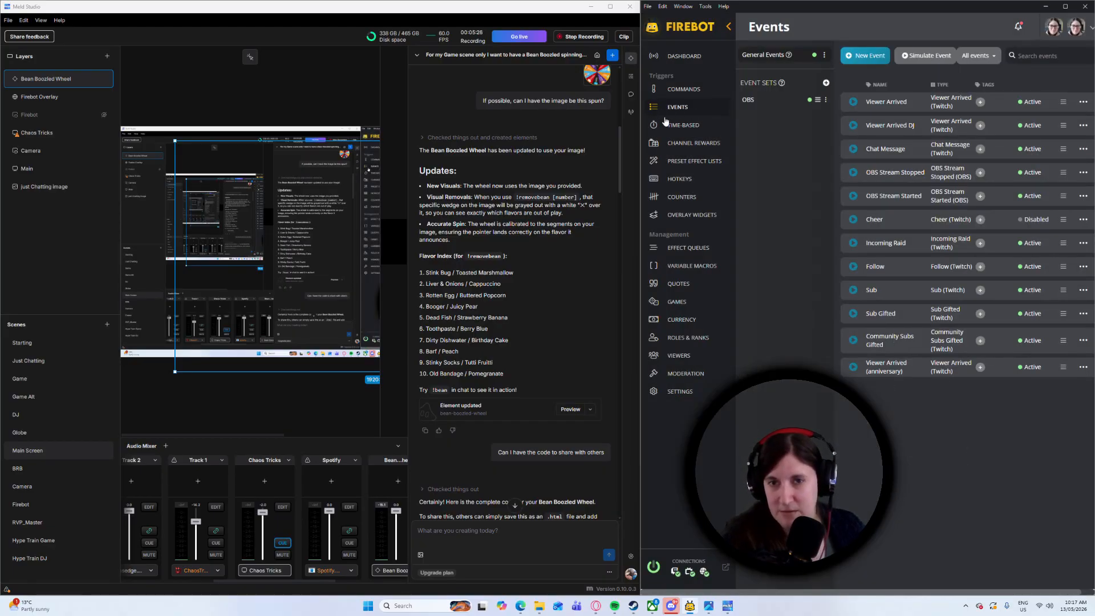
Open the Yummy Bean counter for editing and examine its usage instructions, highlighting the variable that returns its value
left_click(701, 198)
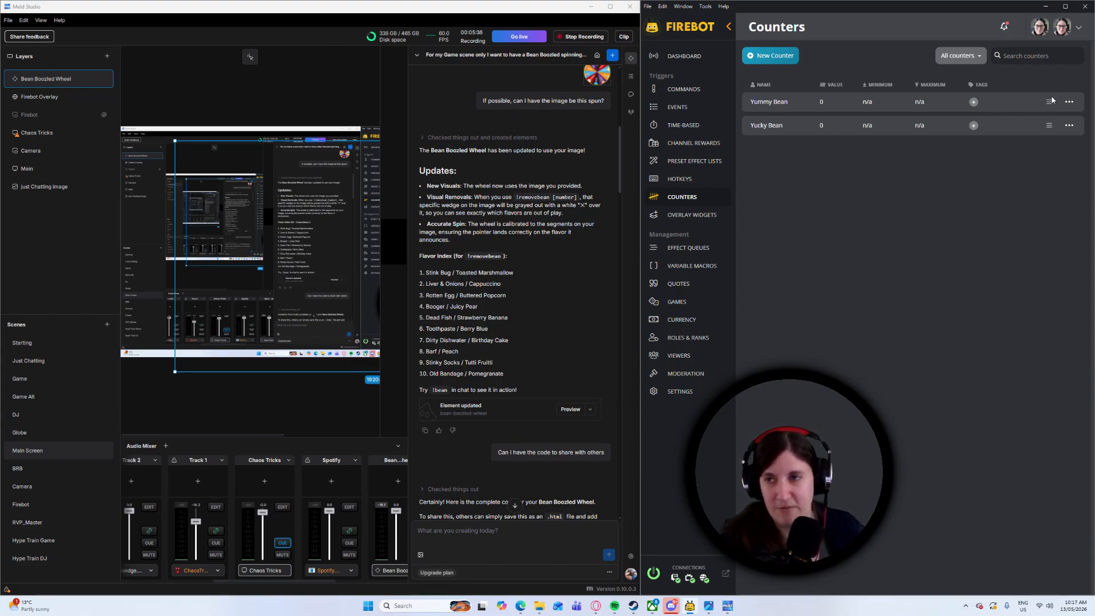
left_click(1069, 102)
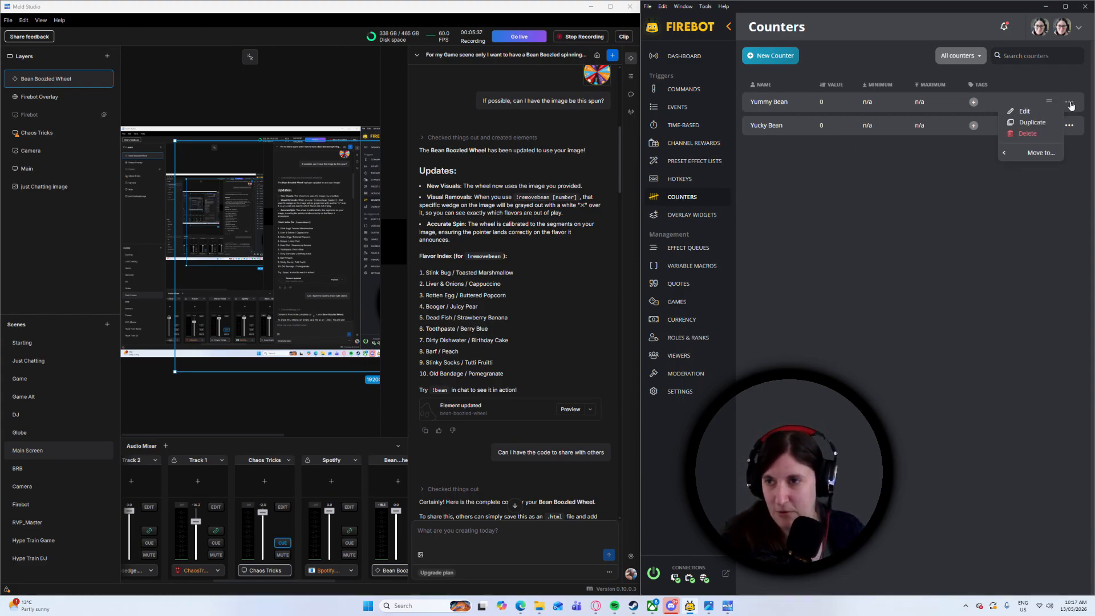
left_click(1023, 113)
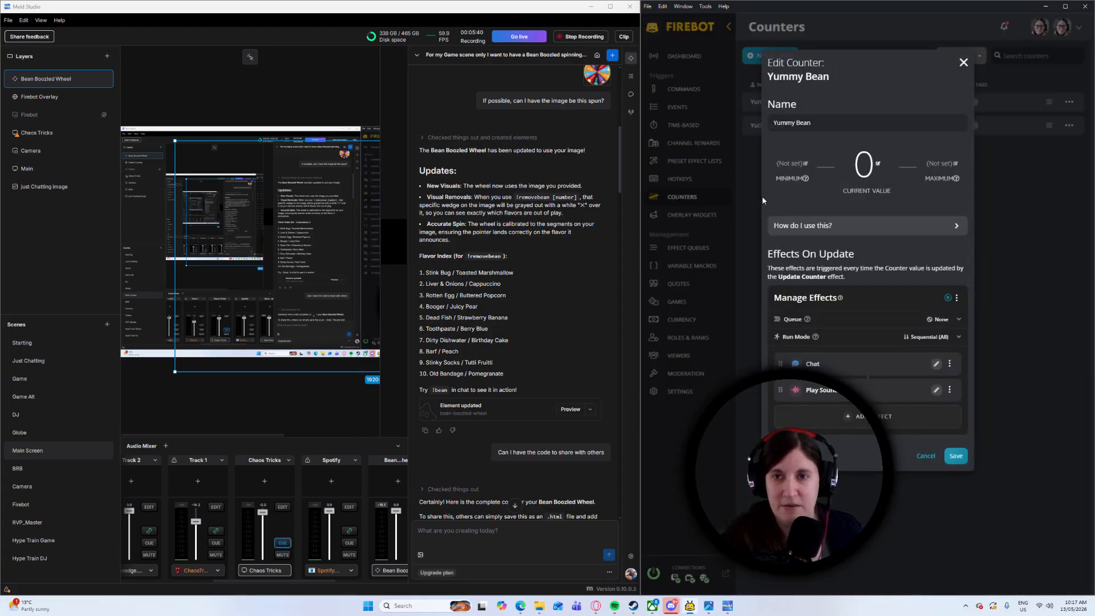
triple_click(832, 123)
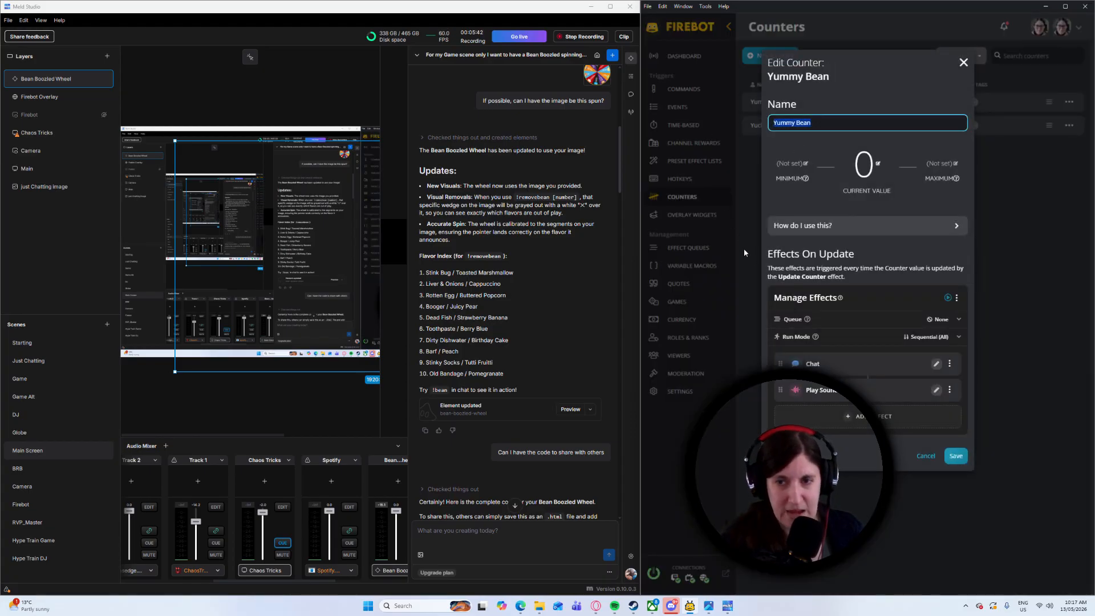
left_click(821, 227)
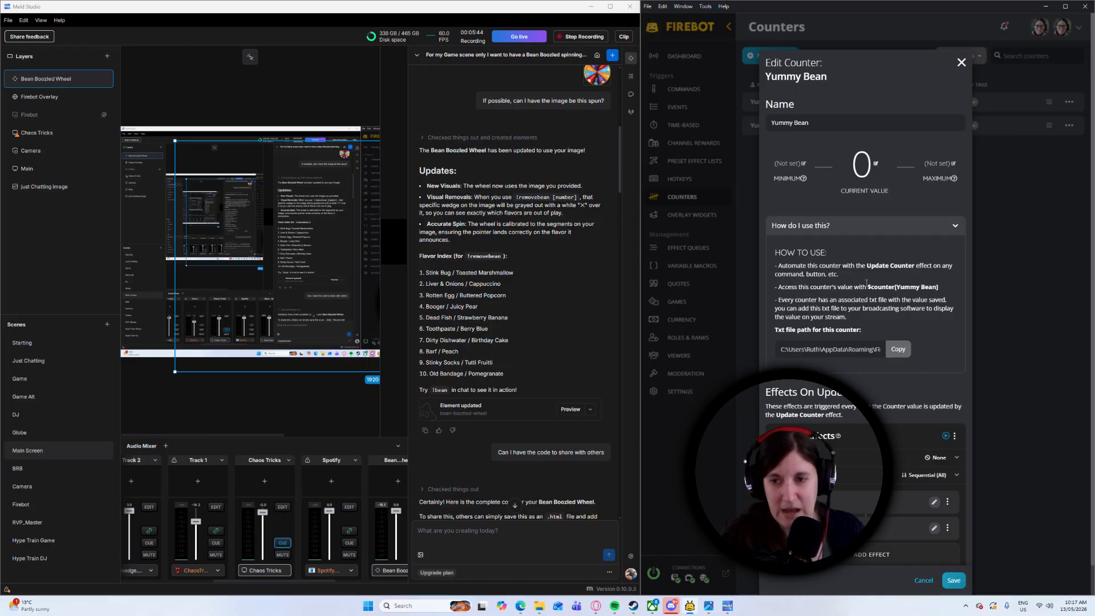
left_click_drag(912, 287, 942, 289)
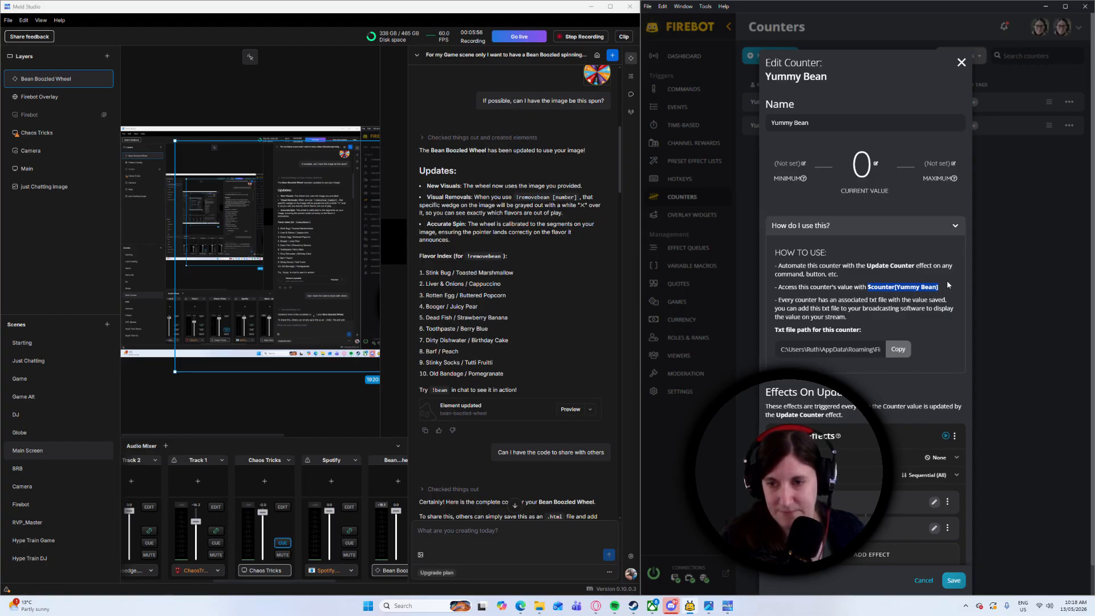
Review the message and sender options of the Yummy Bean counter's Chat effect, keeping Bot as sender, and save the effect
left_click(933, 502)
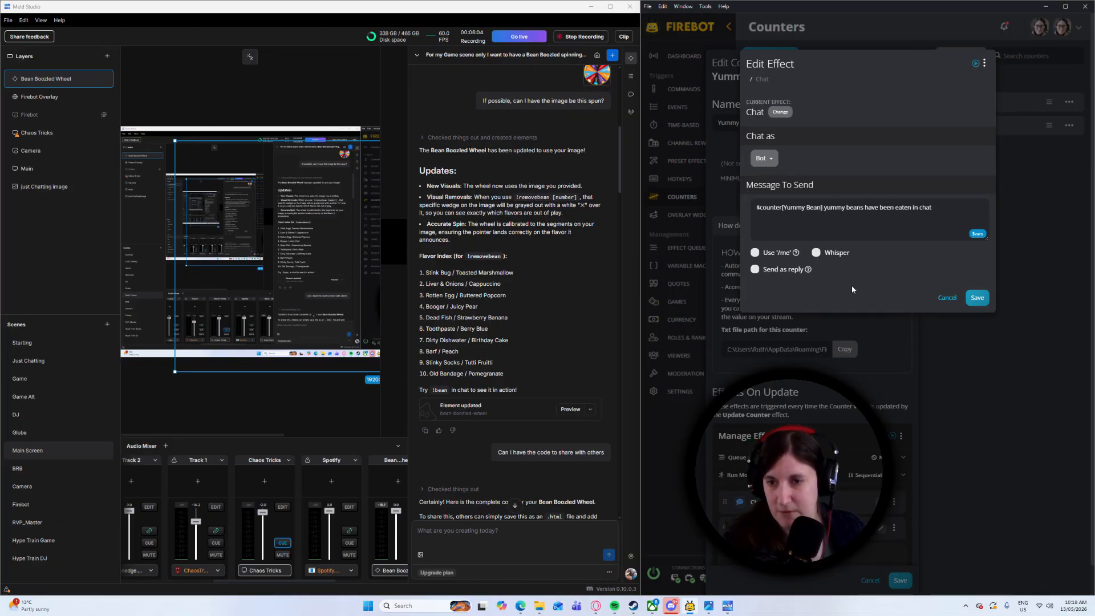
left_click(764, 159)
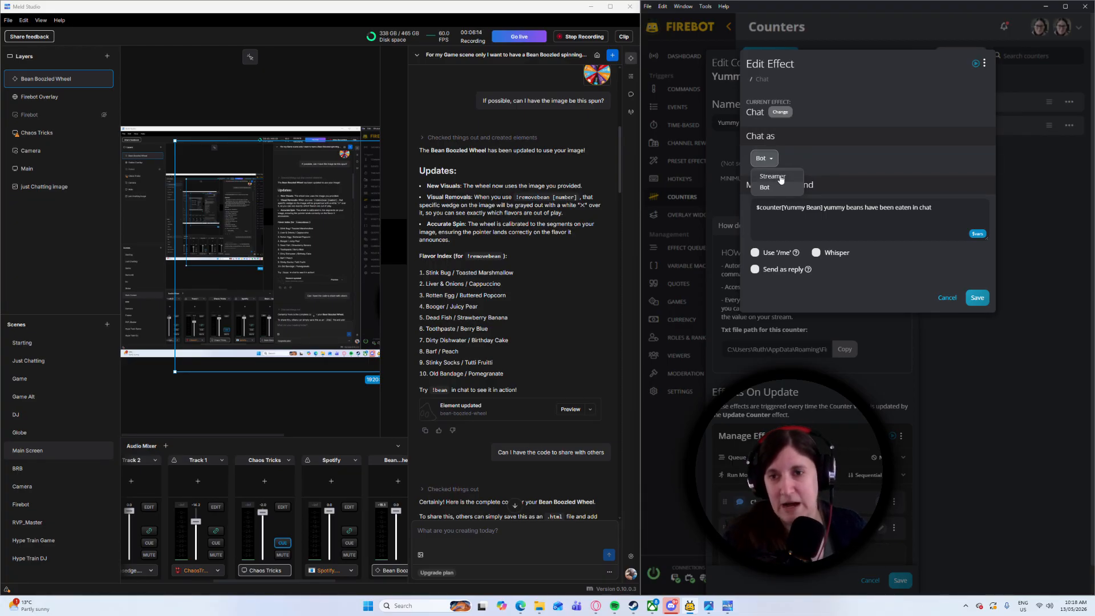
left_click(821, 166)
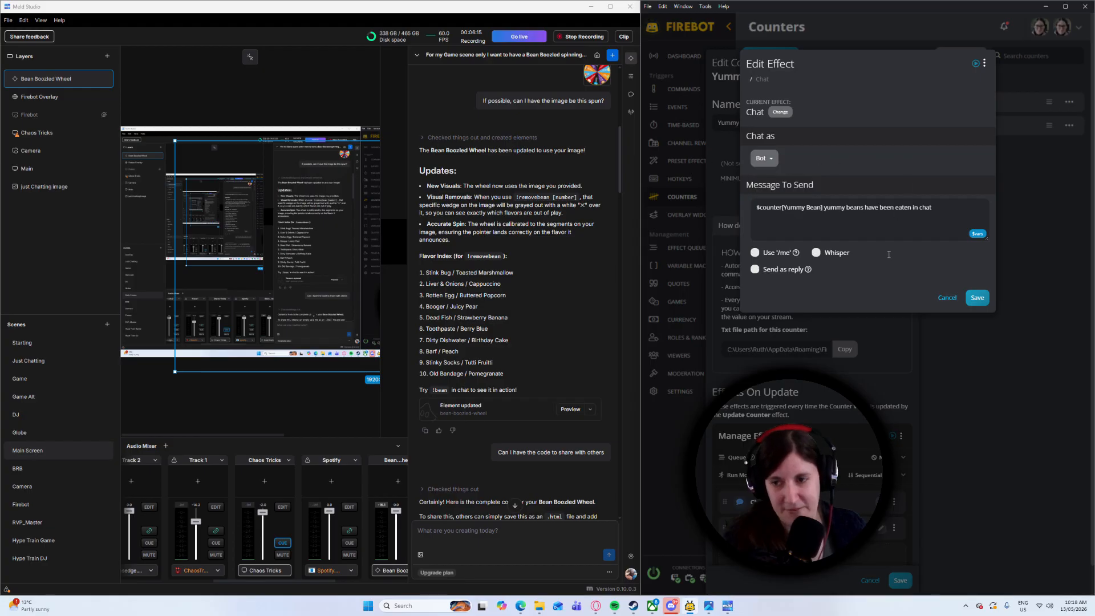
left_click(984, 304)
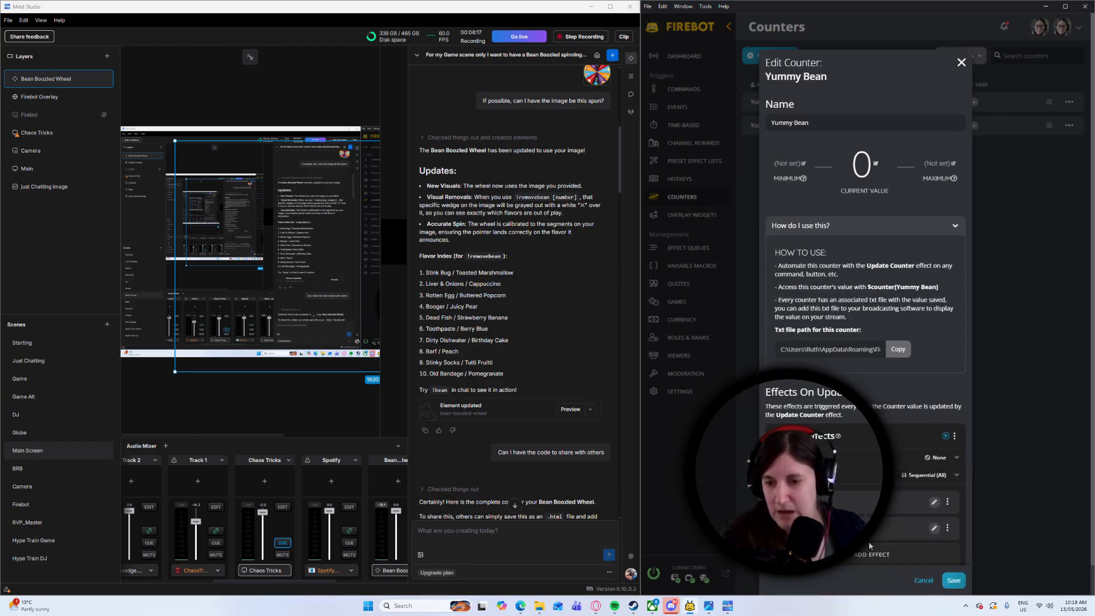
Review the Yummy Bean counter's Play Sound effect and its audio output device options, keeping Send To Overlay, and save the effect
left_click(933, 528)
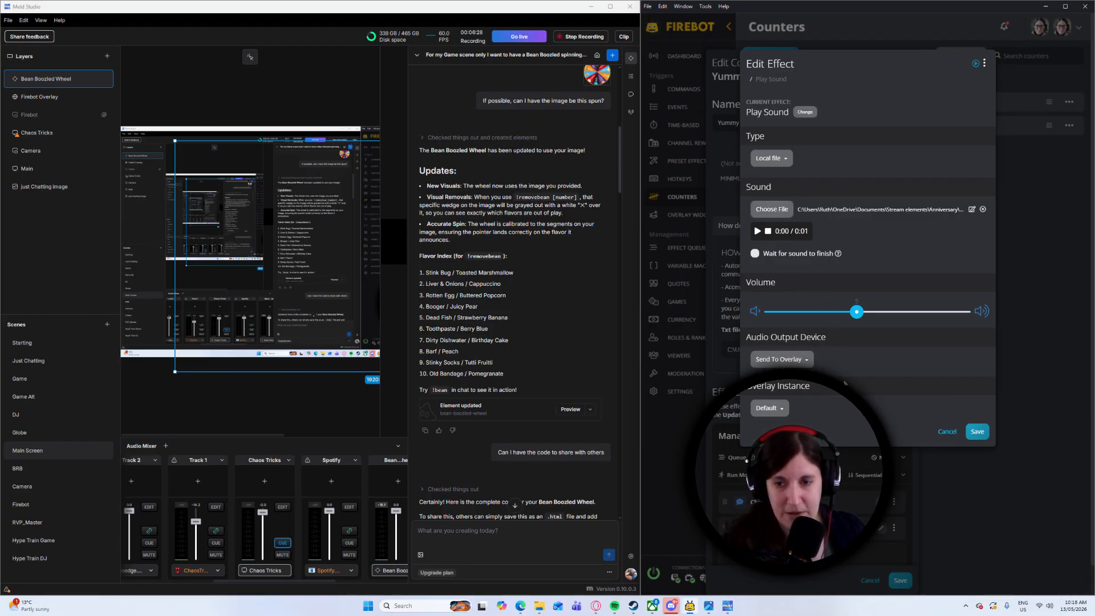
left_click(788, 361)
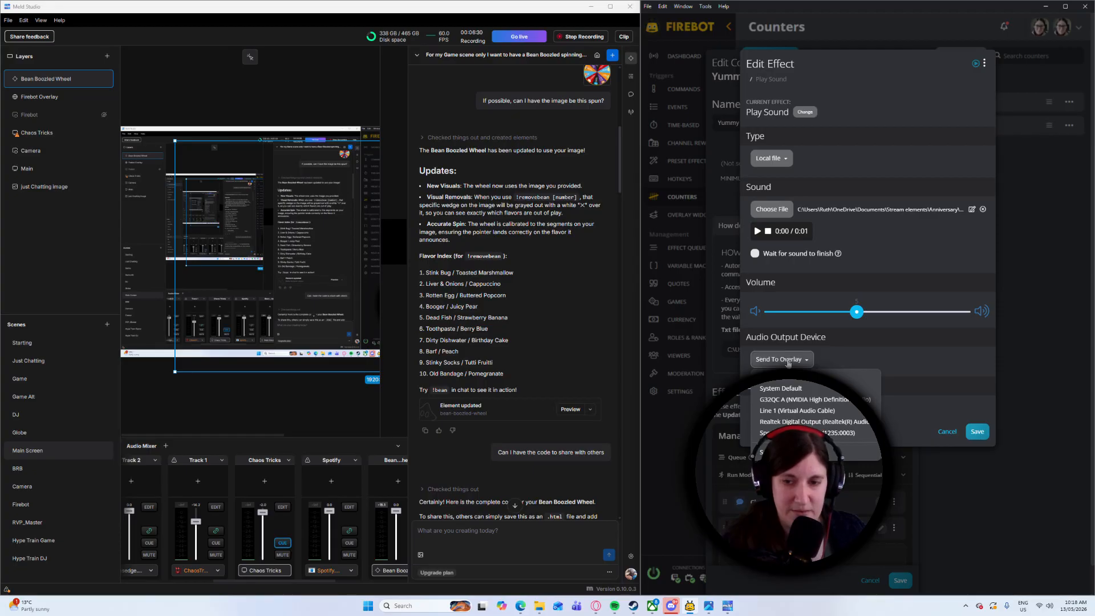
left_click(954, 350)
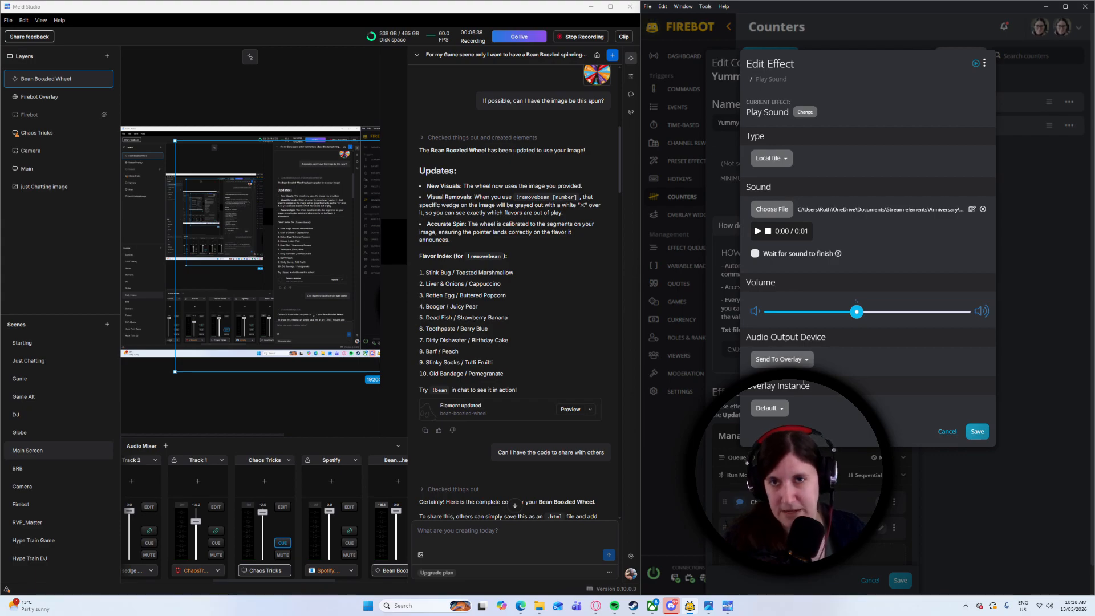
left_click(810, 361)
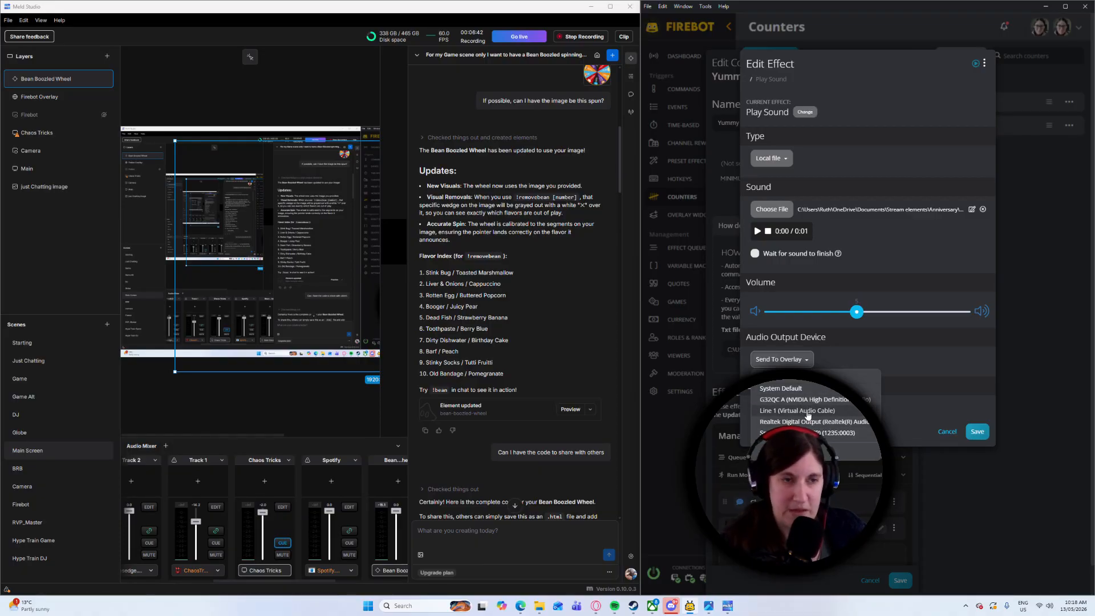
left_click(901, 373)
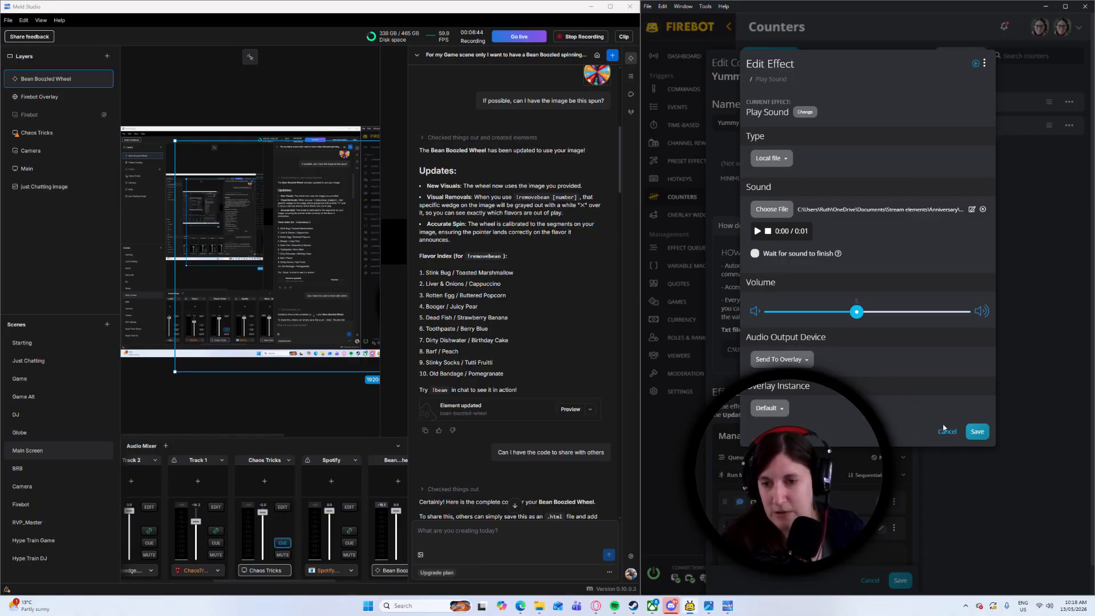
left_click(981, 432)
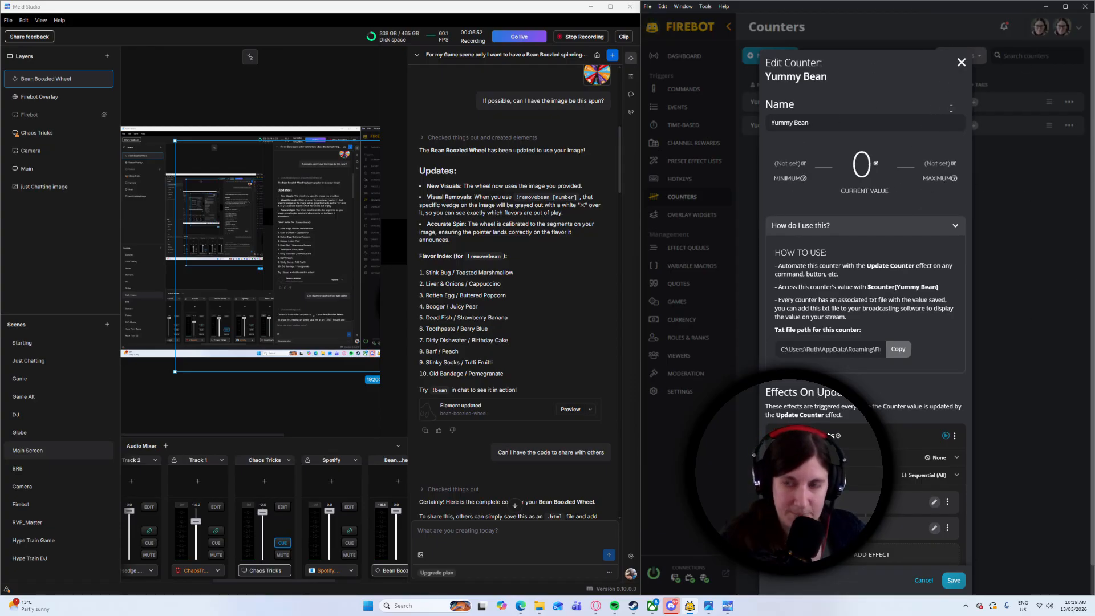
Look at the current value setting of the Yummy Bean counter, cancel without changing it, and save the counter
left_click(863, 174)
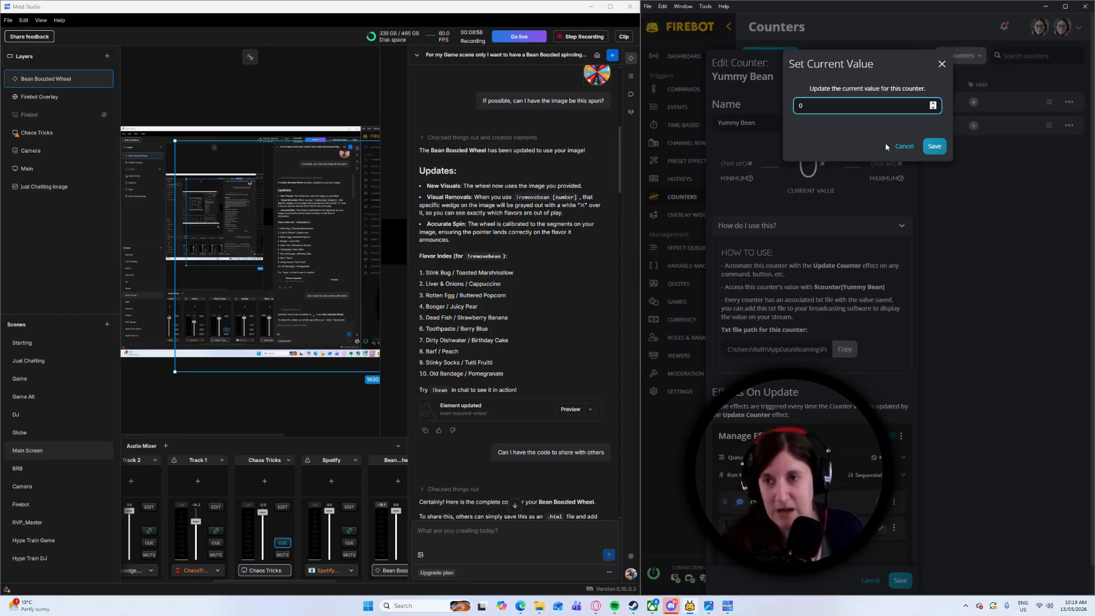
left_click(904, 147)
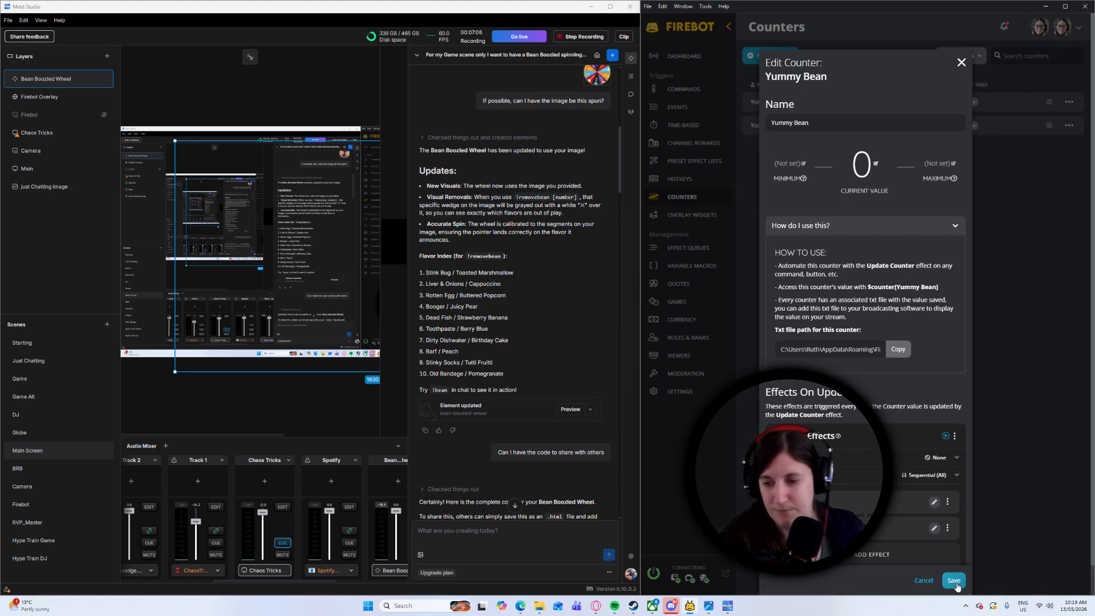
left_click(953, 580)
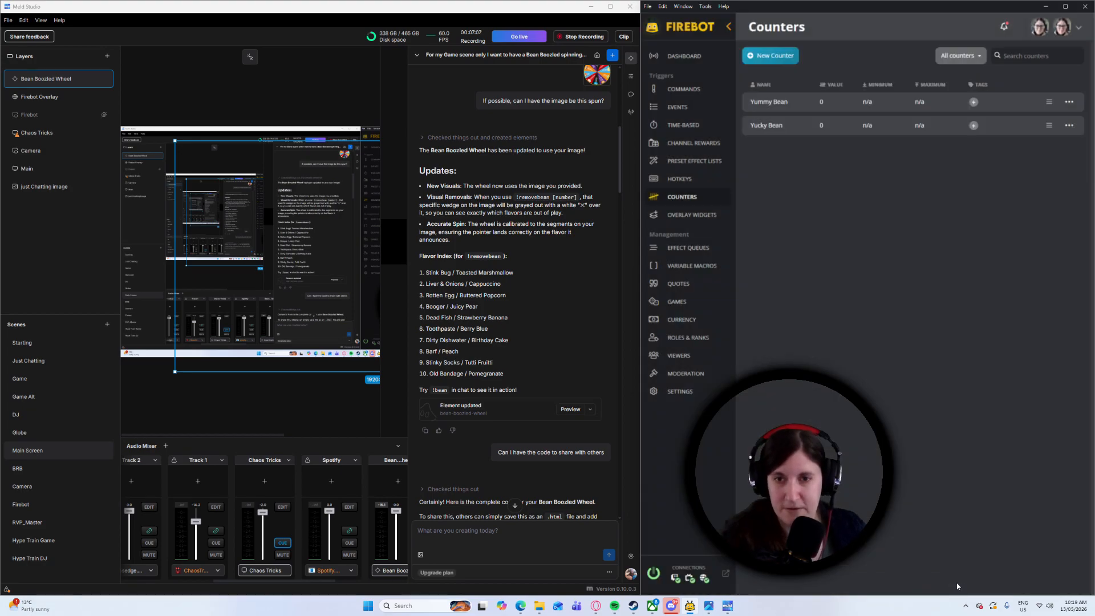
Check the custom commands list, and test both bean counters by sending !yum and !yuck as Streamer in the dashboard chat
left_click(684, 89)
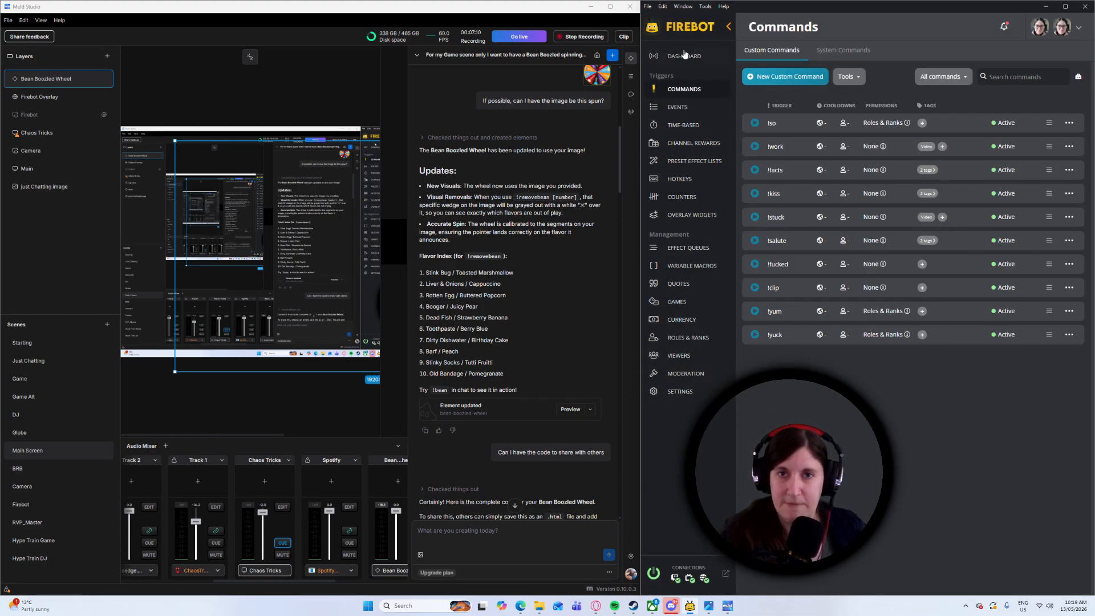
left_click(914, 575)
type("!yum")
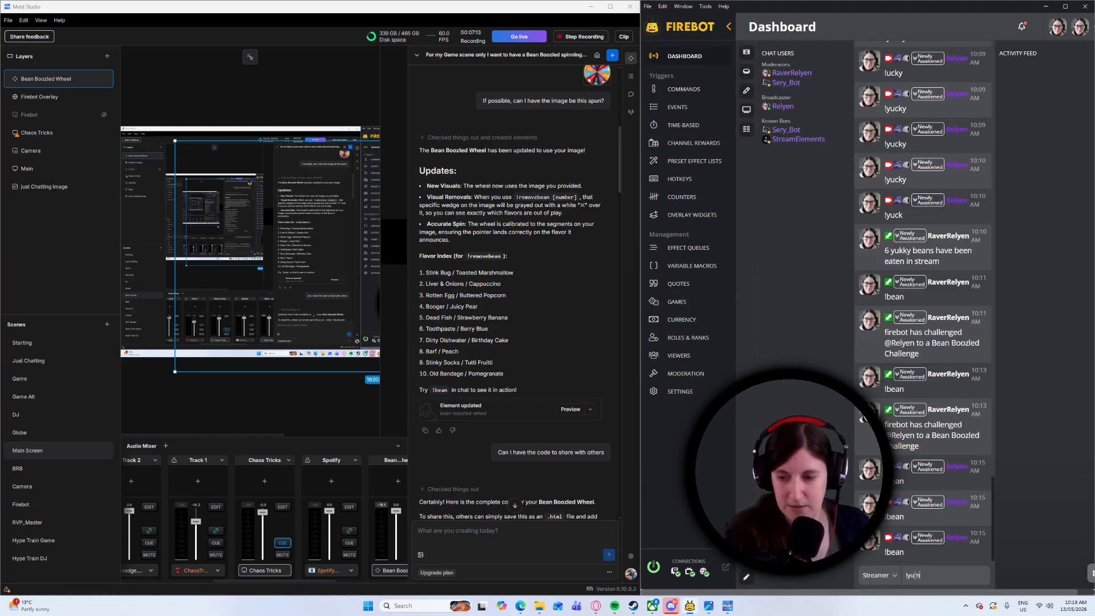
key("Return")
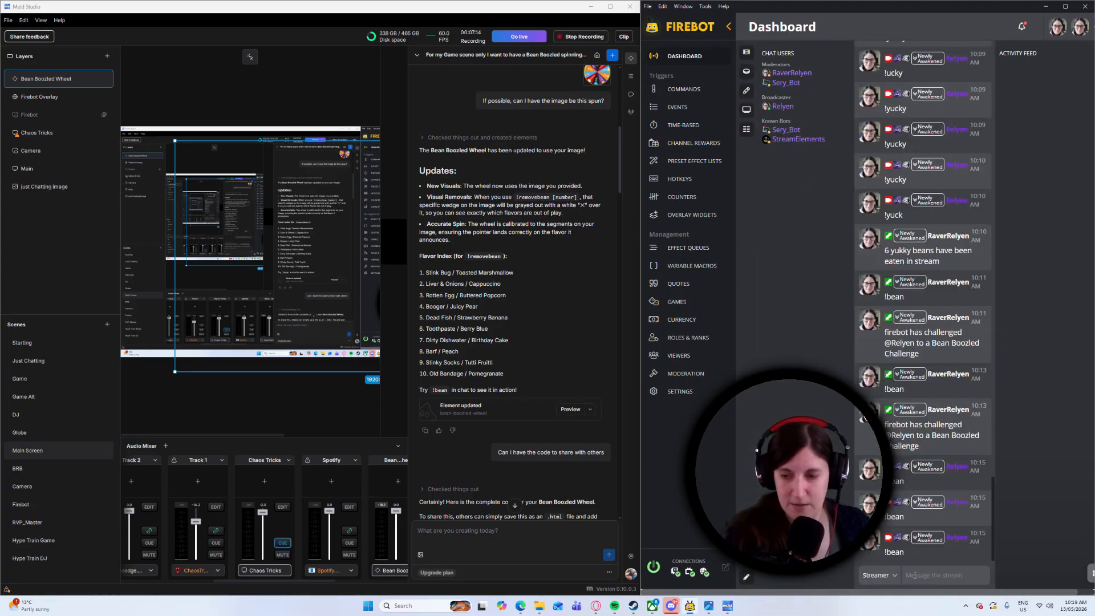
type("!yu")
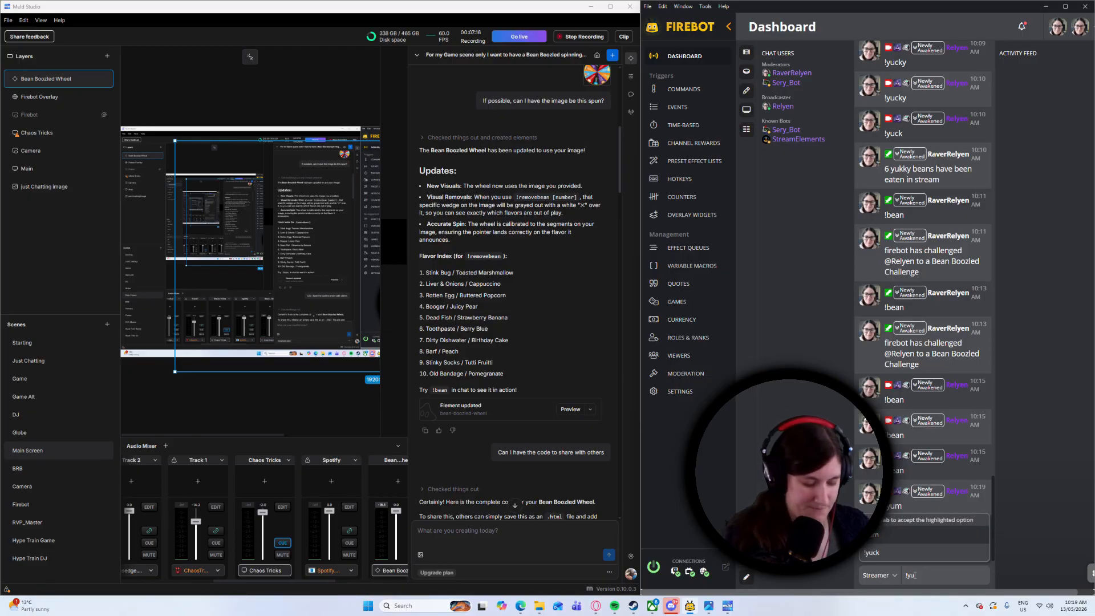
type("ck")
key("Return")
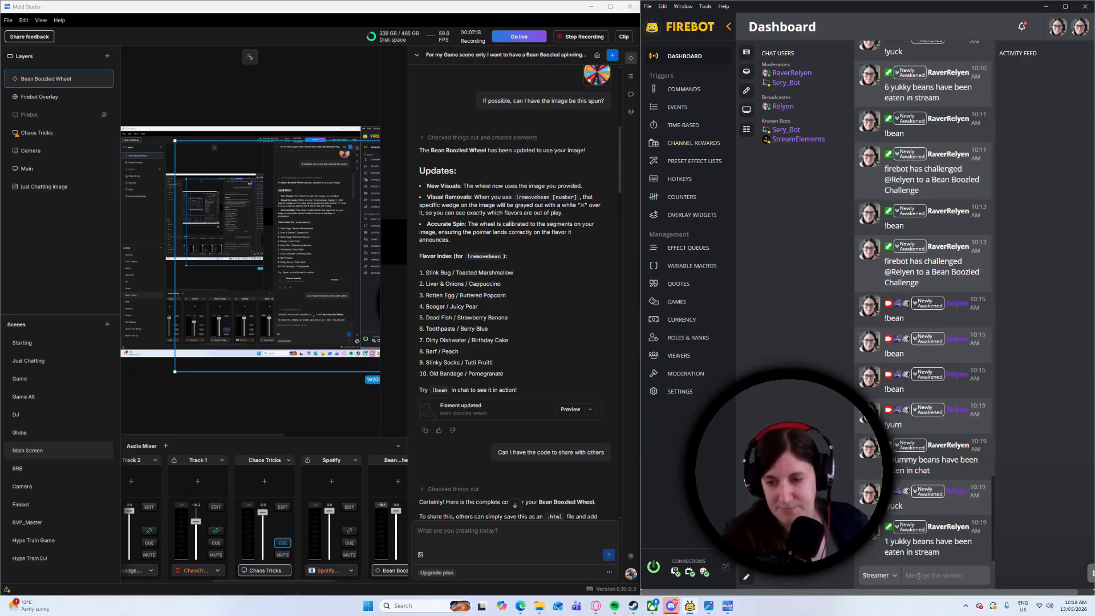